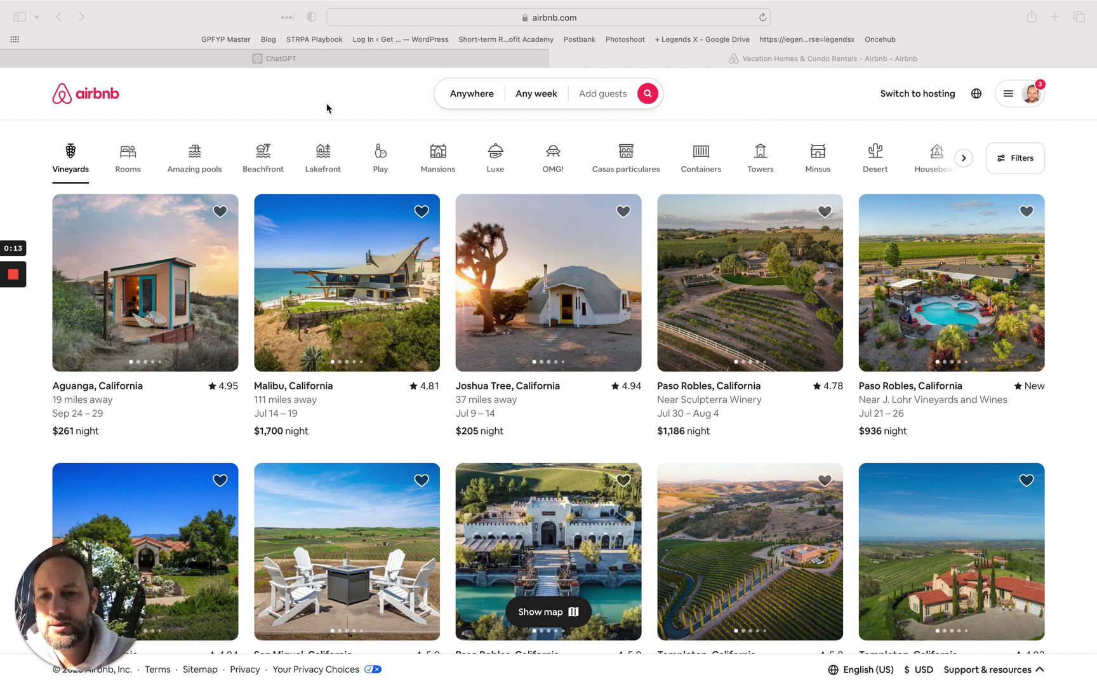
- Open the 'EAGLE'S WATCH MALIBU- Architectural w/ Ocean View' listing from the Airbnb home page
left_click(318, 121)
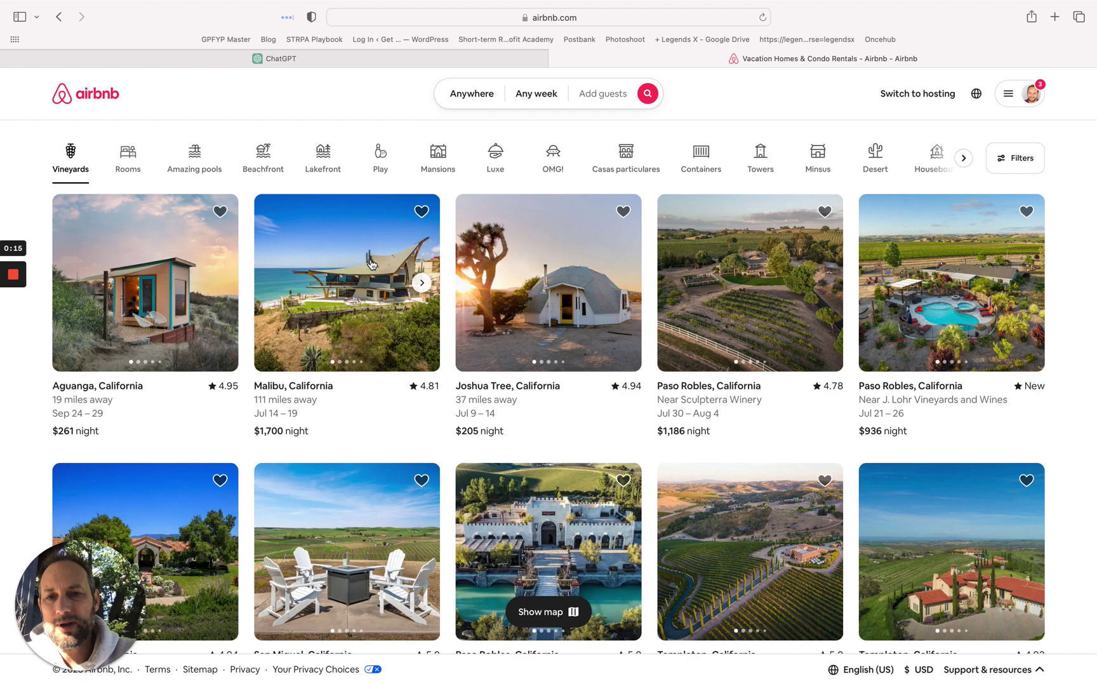
left_click(332, 323)
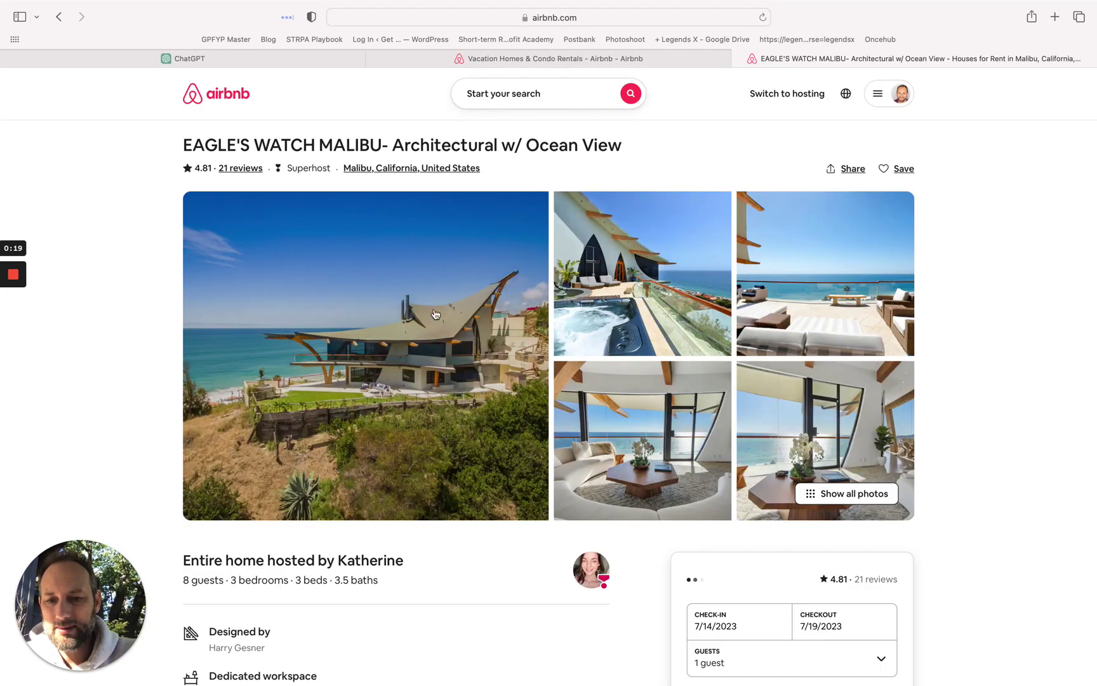
- View the listing photos full-screen, landing on the ocean-view hot tub photo, 2 of 66
left_click(436, 314)
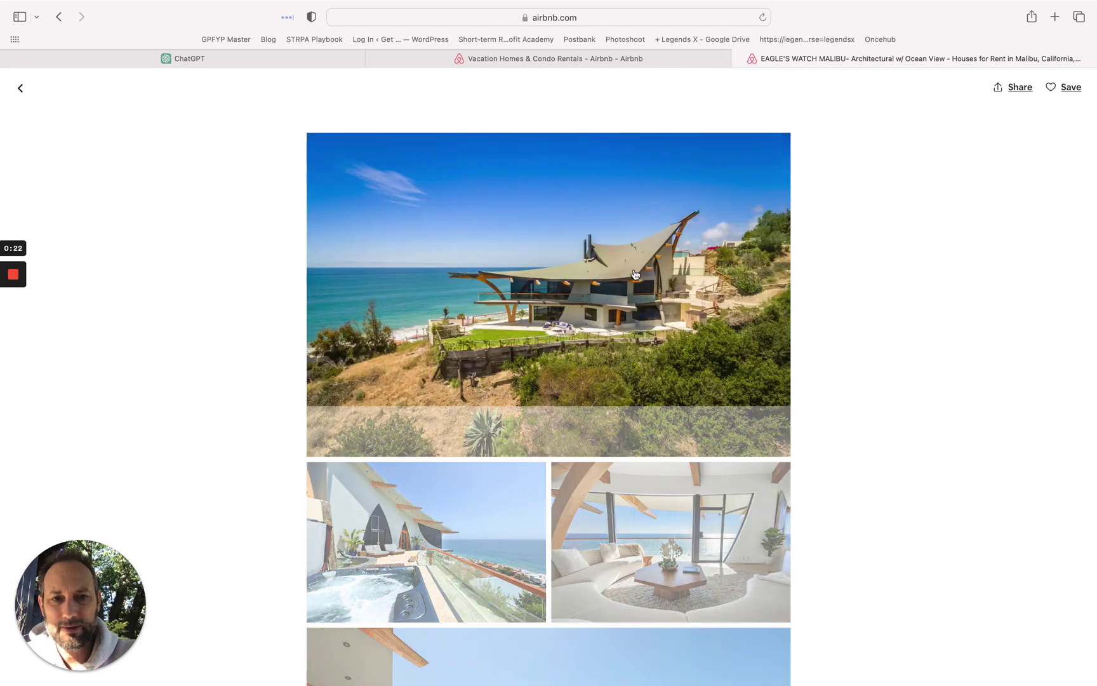
left_click(634, 274)
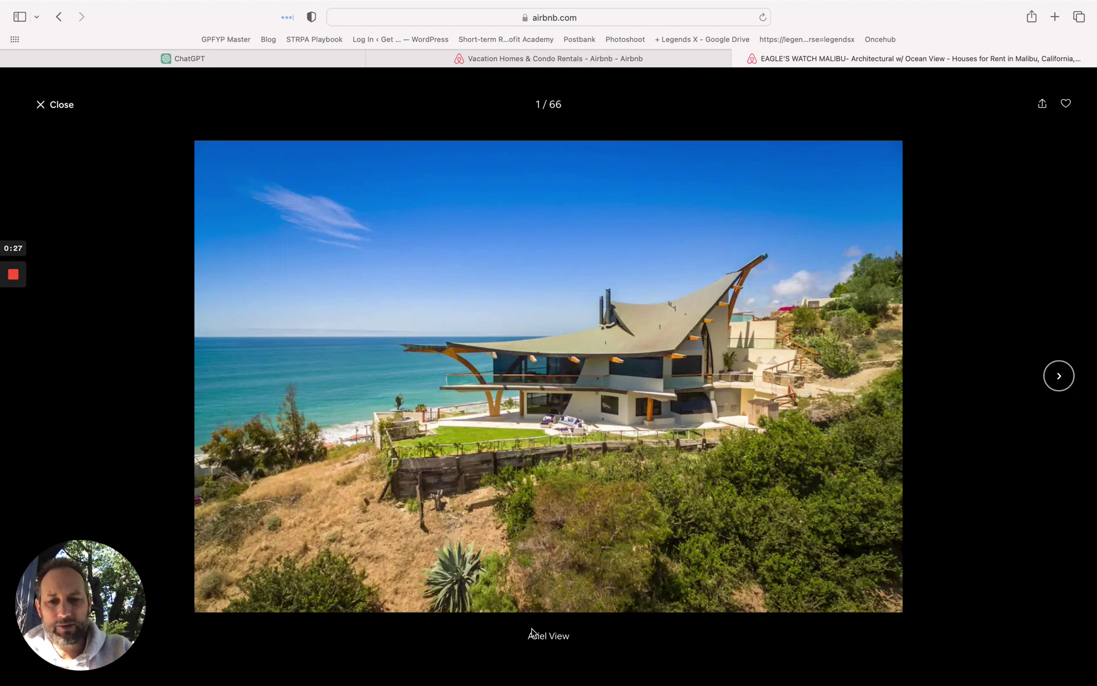
left_click_drag(524, 638, 606, 639)
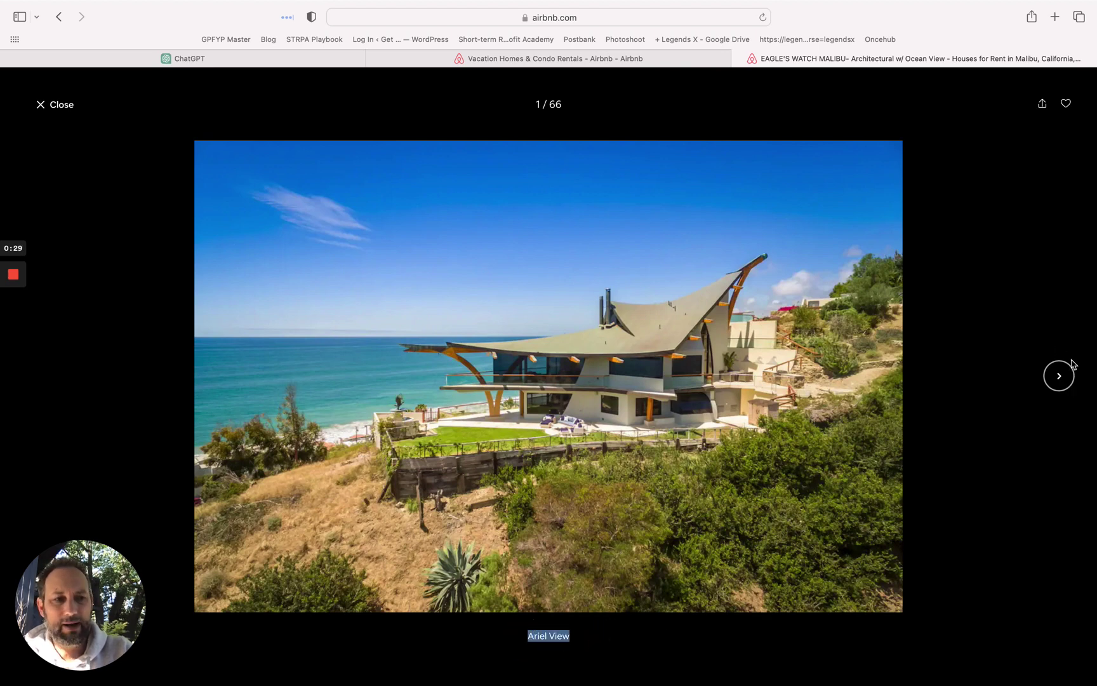
left_click(1058, 379)
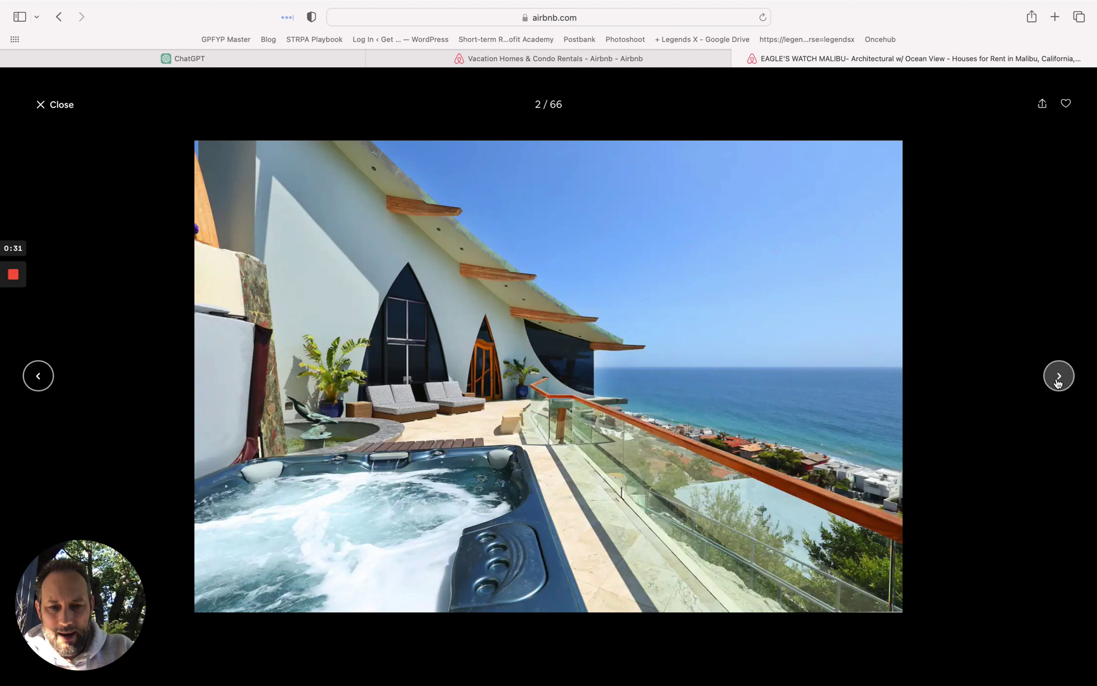
left_click(1058, 381)
left_click(37, 376)
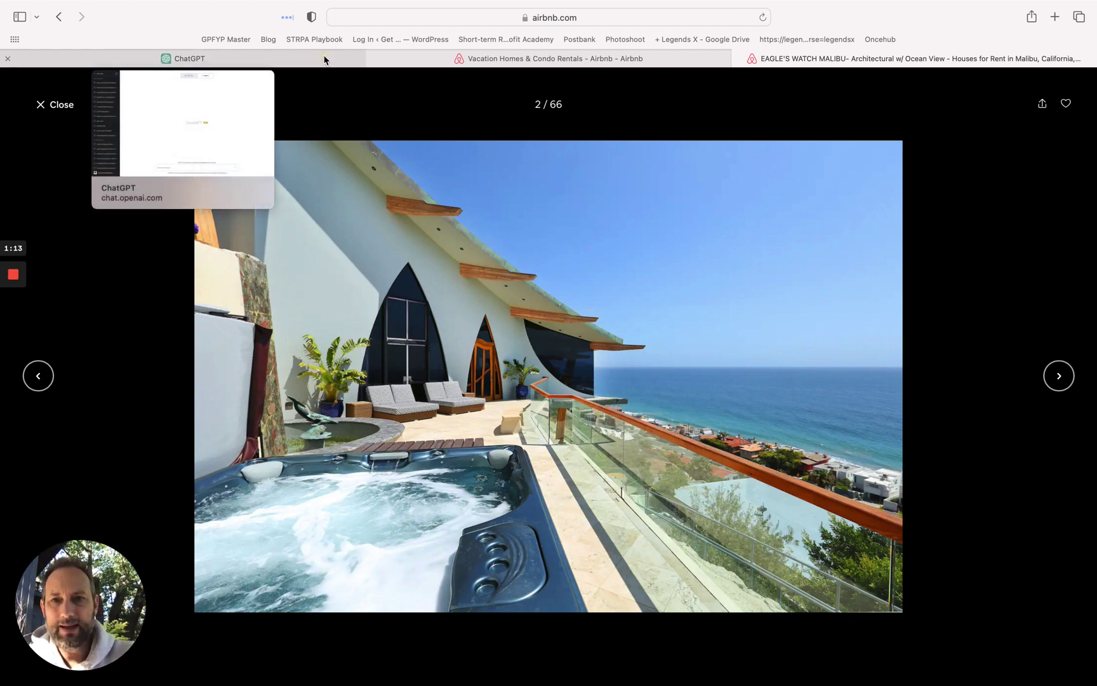
- In ChatGPT, ask GPT-4 for 10 different captions for the ocean-view hot tub photo
left_click(324, 61)
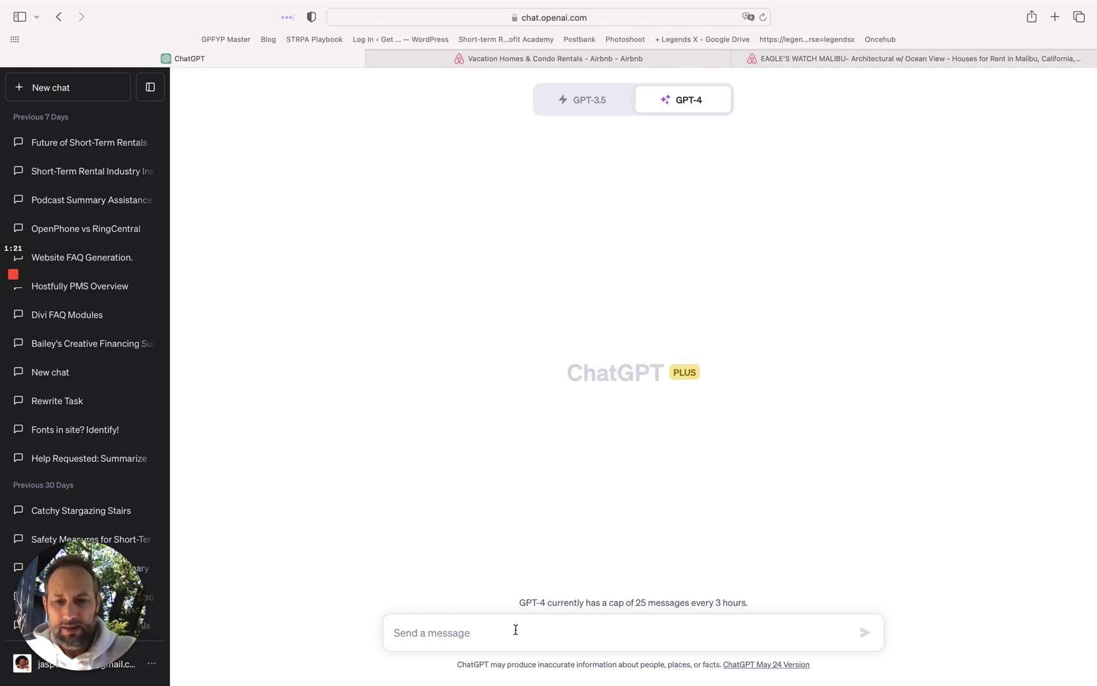
type("I have an")
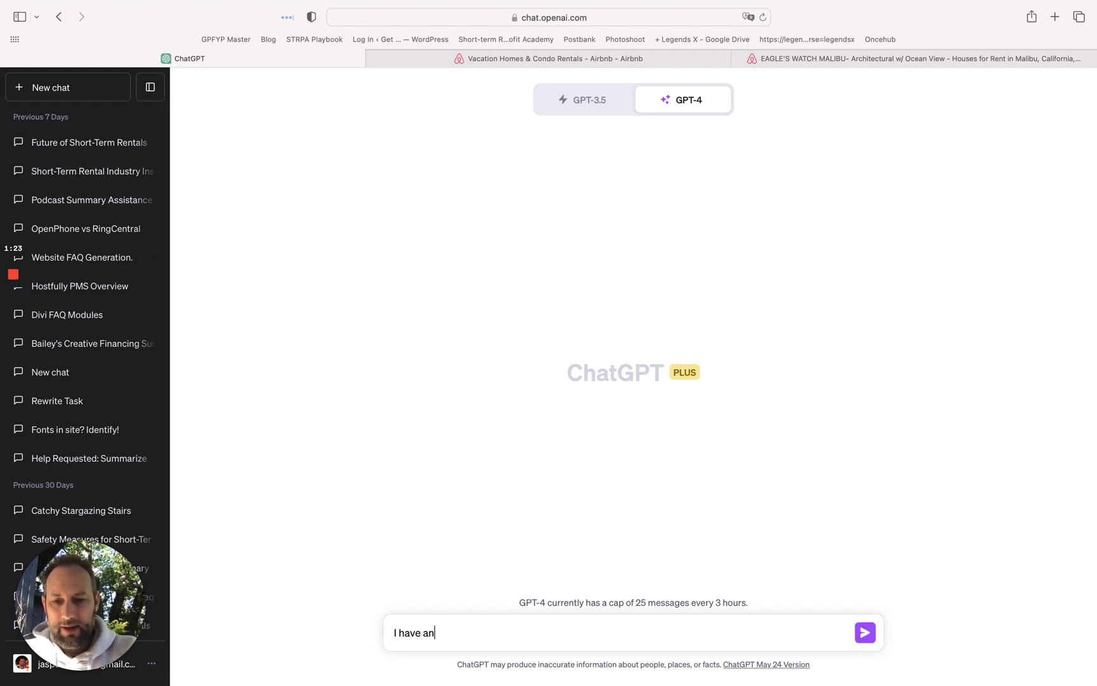
type(" airbnb listing with")
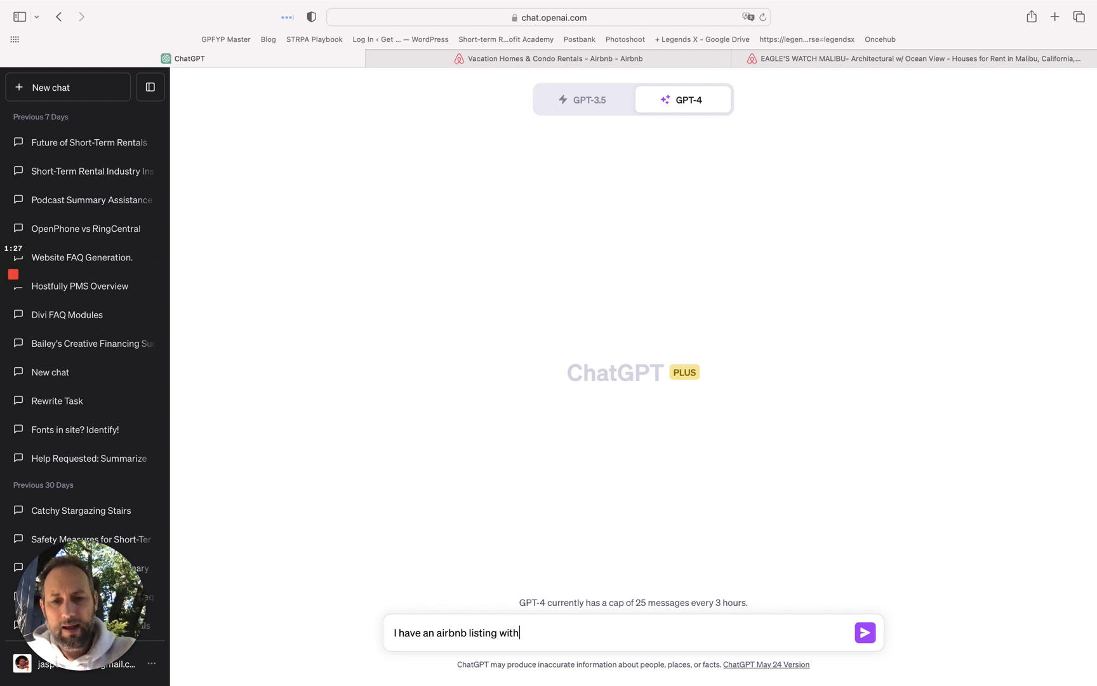
type(" a hot")
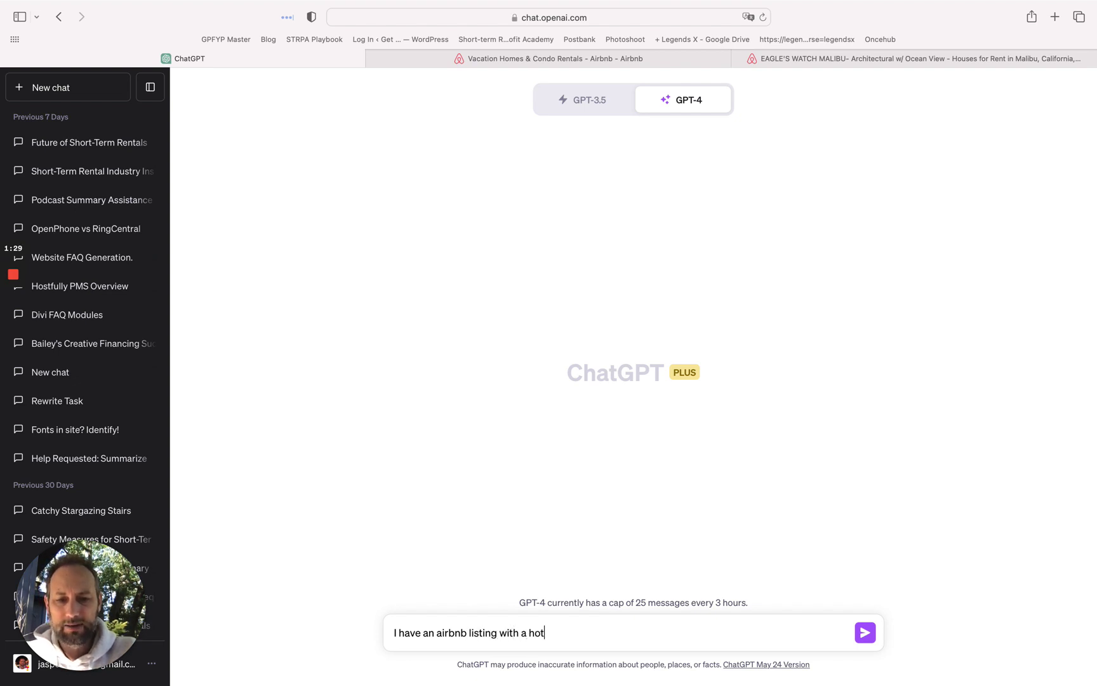
type(" tub overlooking the ocean, a")
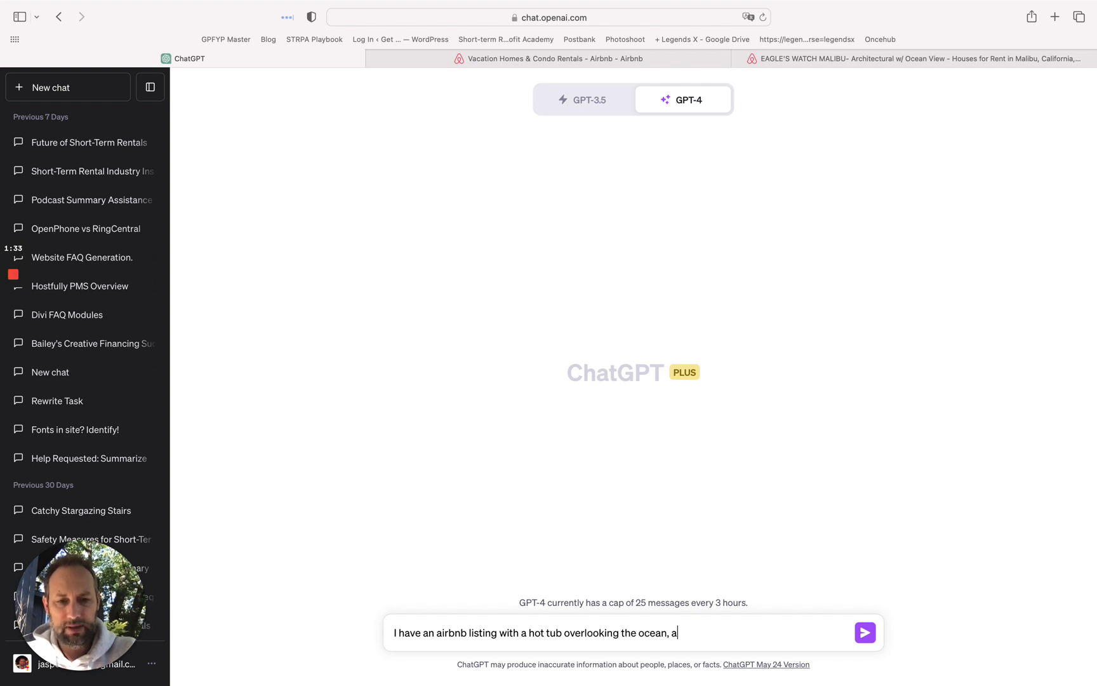
key("BackSpace")
type("could you")
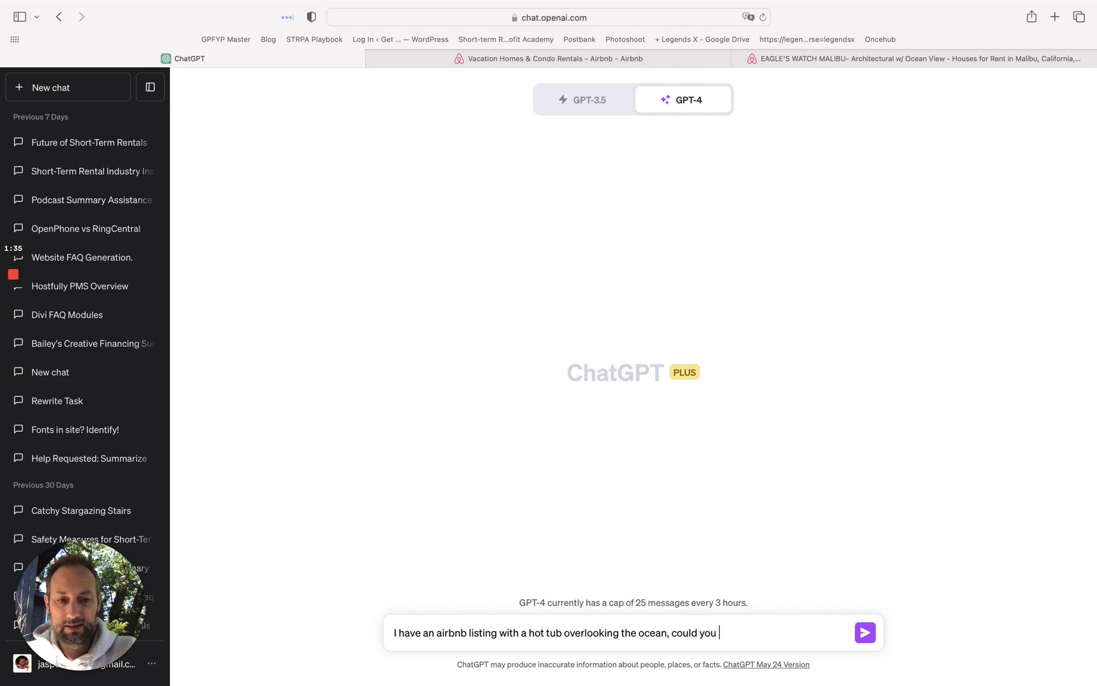
type("i please ")
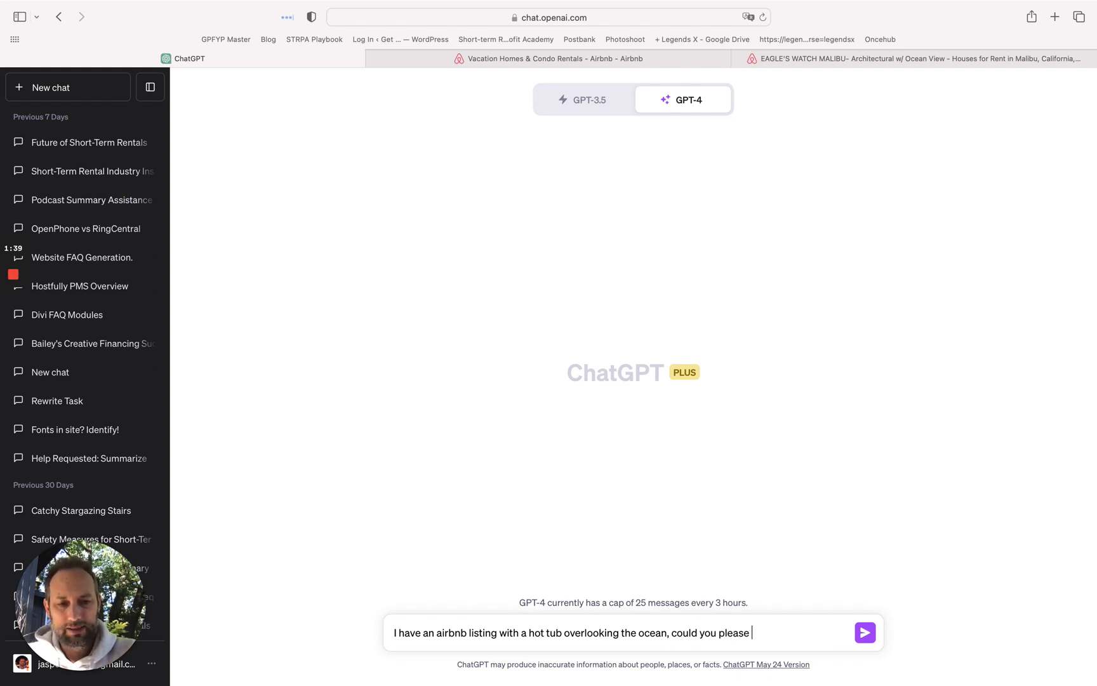
type("create 10 dig")
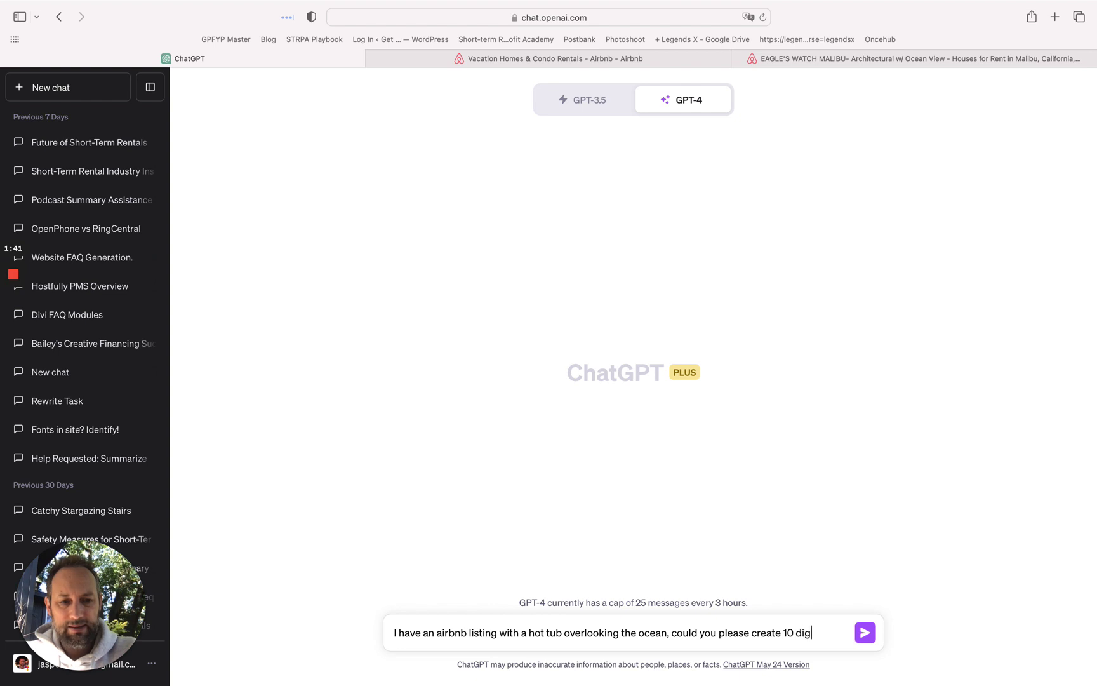
type("fferent")
key("BackSpace")
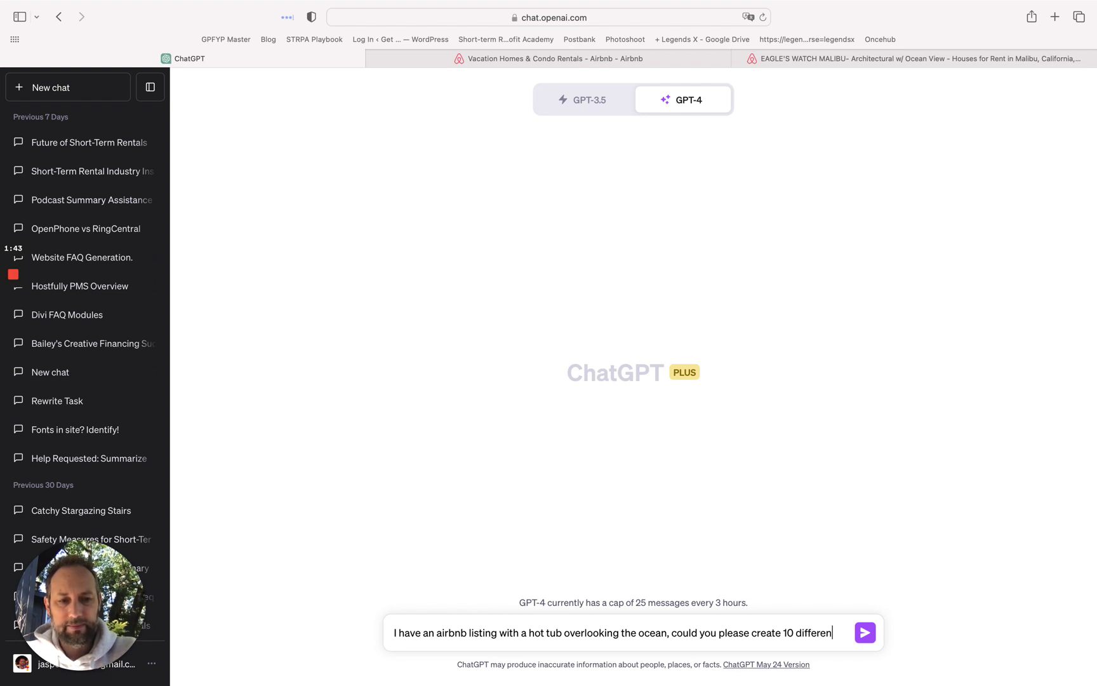
type("phot")
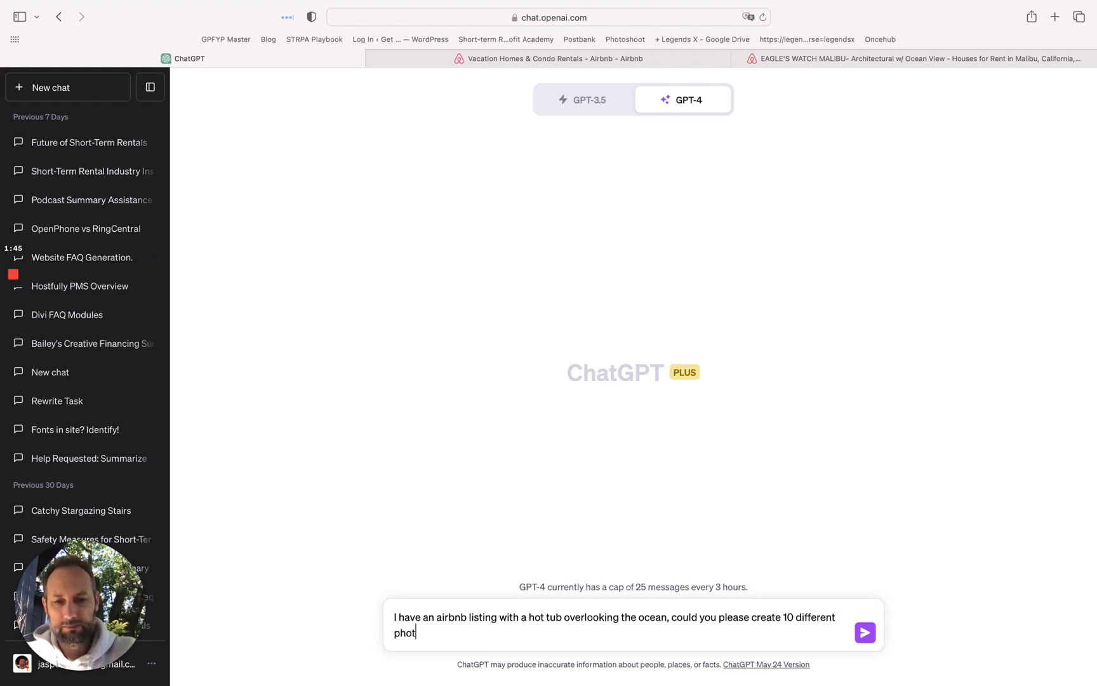
type("o captions ")
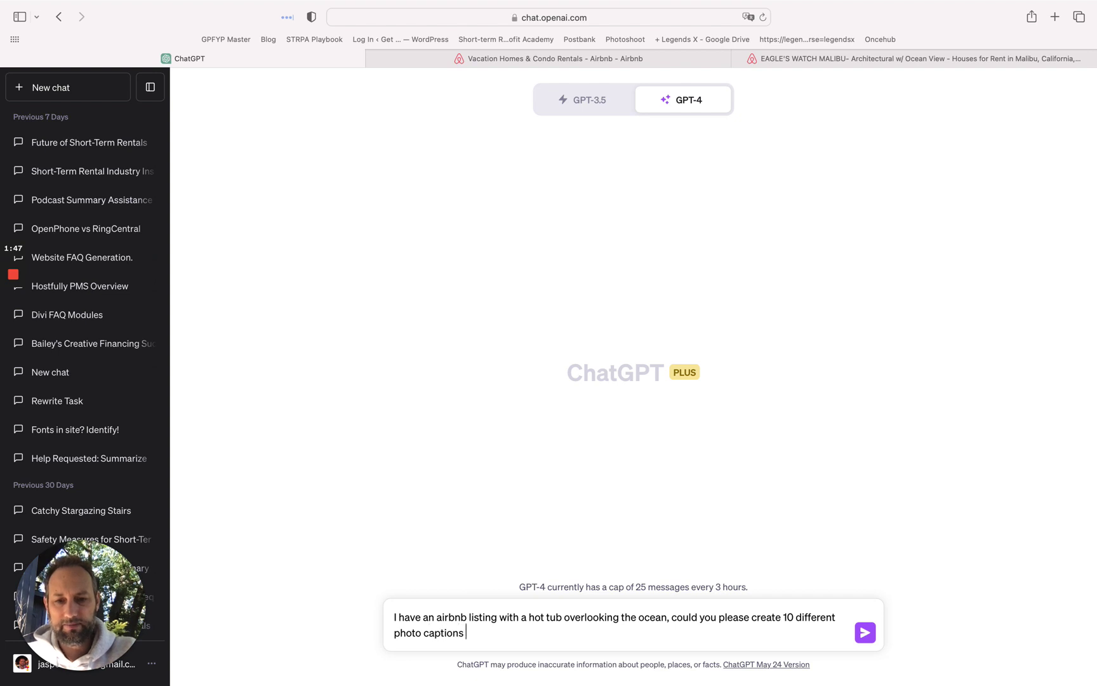
type("that I can add to")
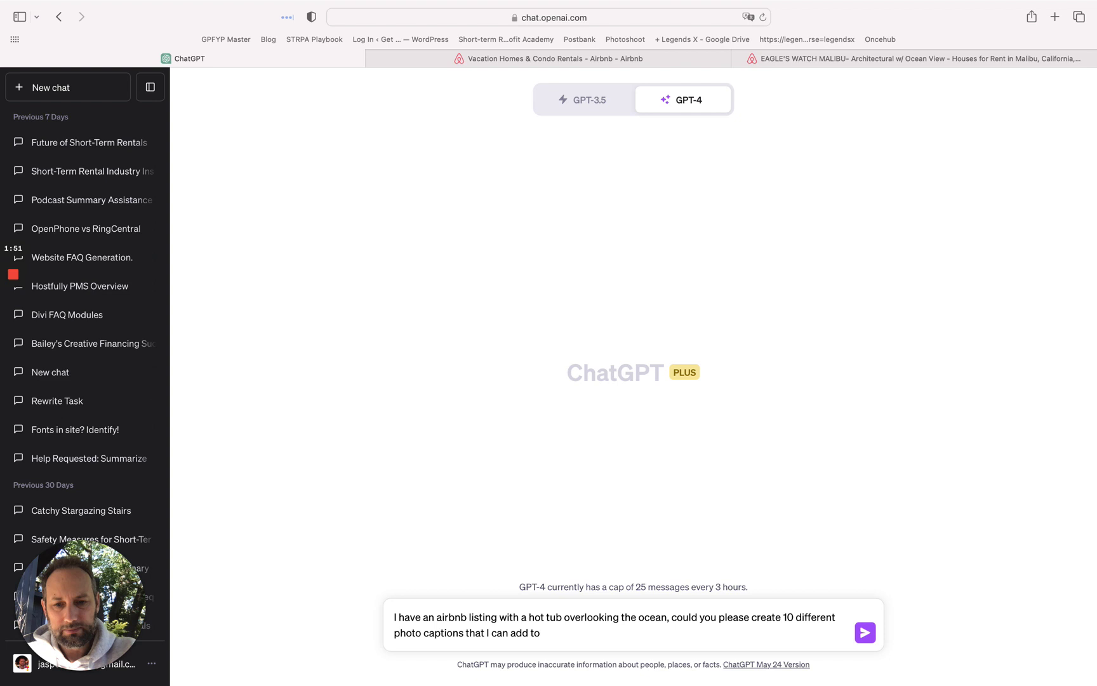
type(" the ")
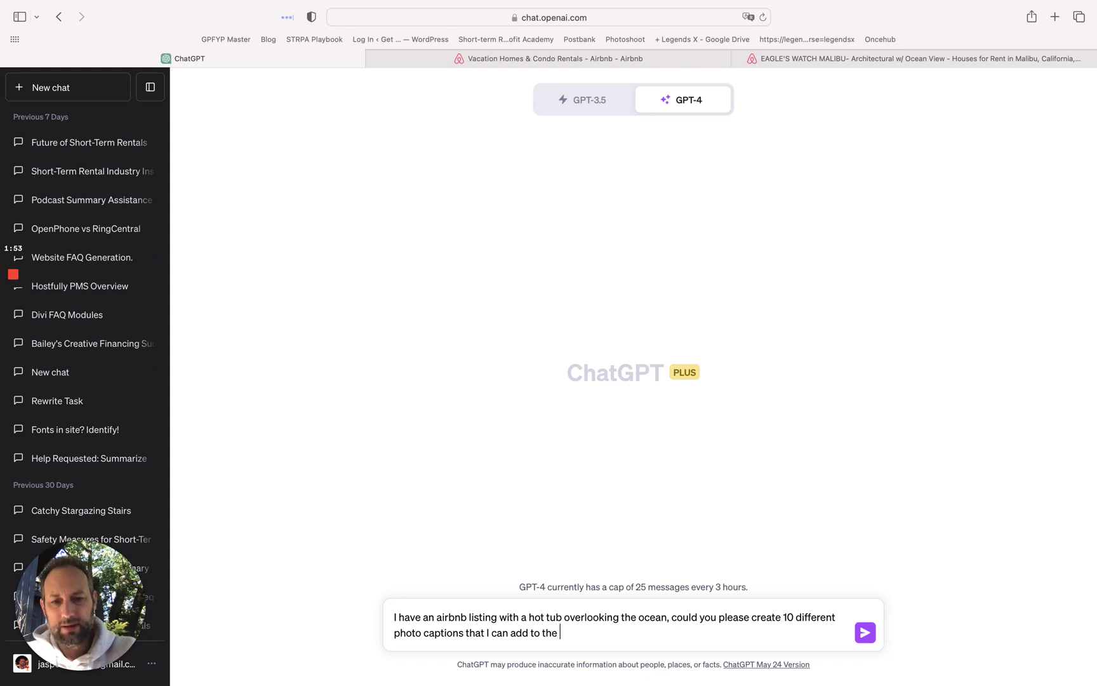
type("photo of the hot")
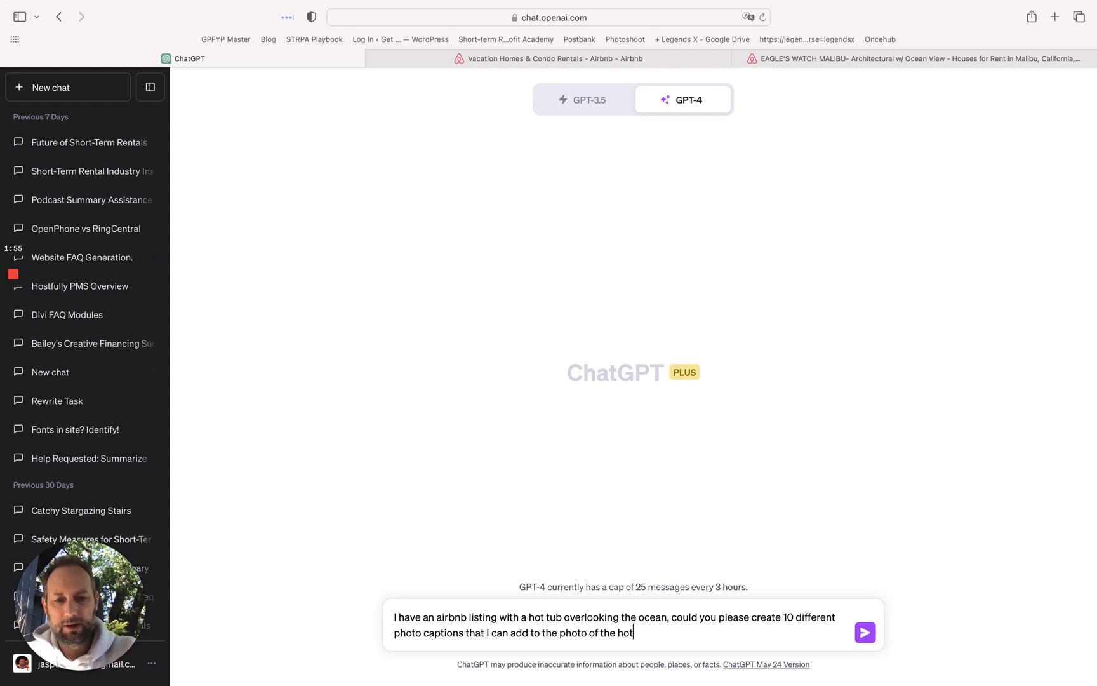
type(" tub")
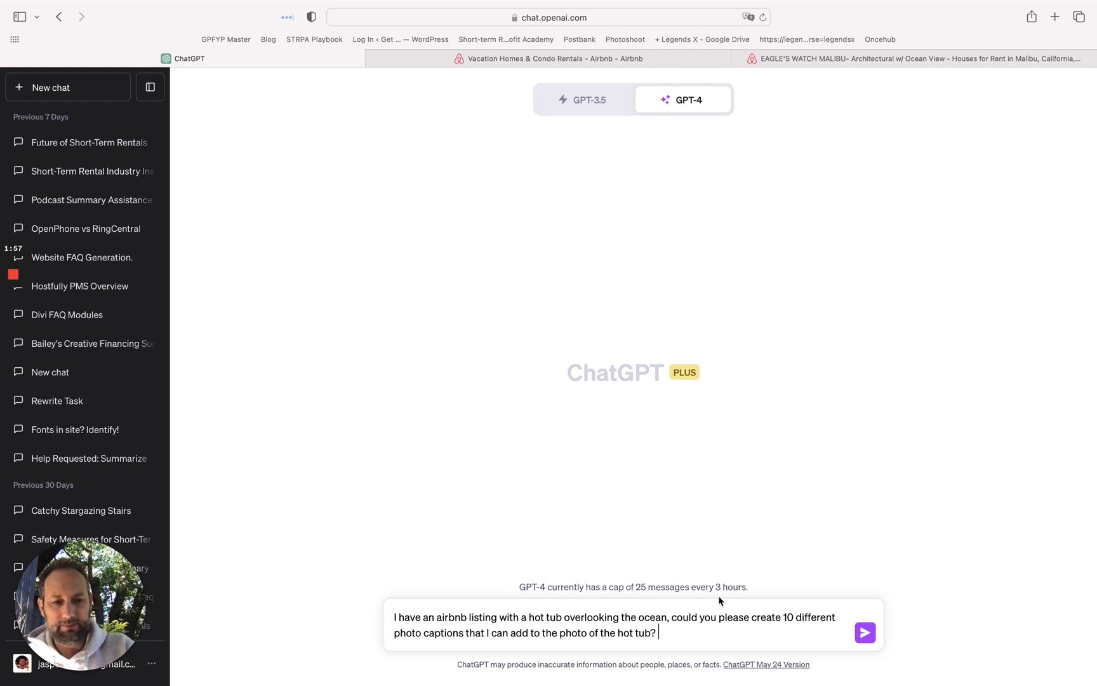
type("?")
- Send the caption request and review the ten returned captions, including 'Bubble your troubles away'
left_click(865, 632)
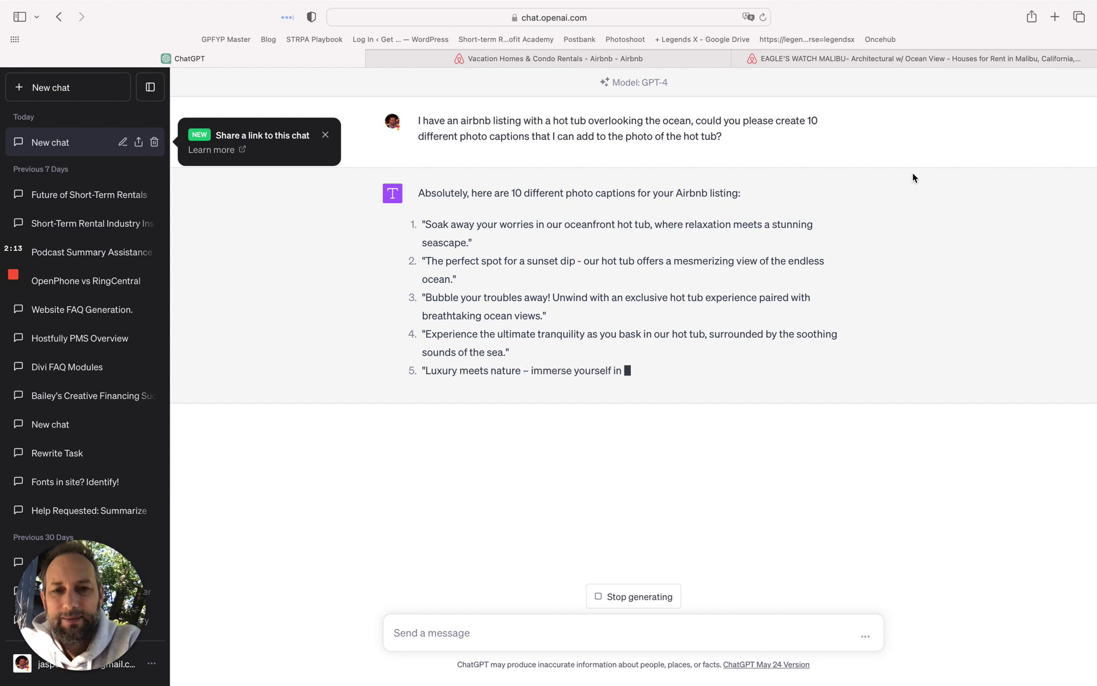
left_click_drag(424, 298, 580, 314)
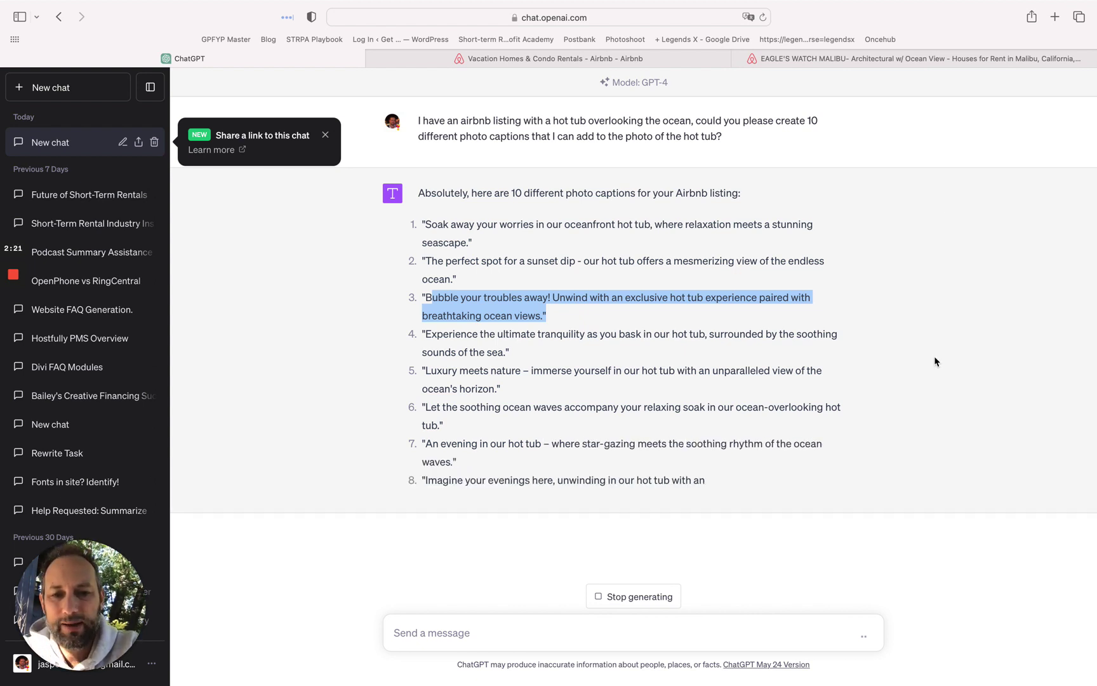
left_click(550, 632)
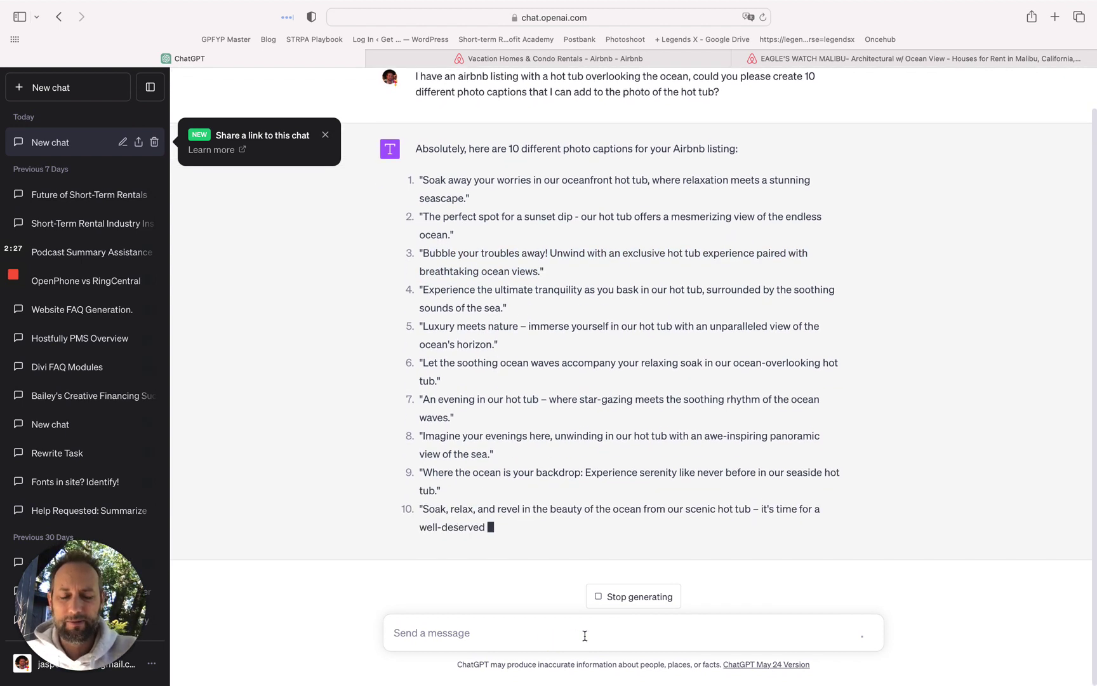
- Type a follow-up asking to add that it's a 4 person hot tub at no extra charge
type("G")
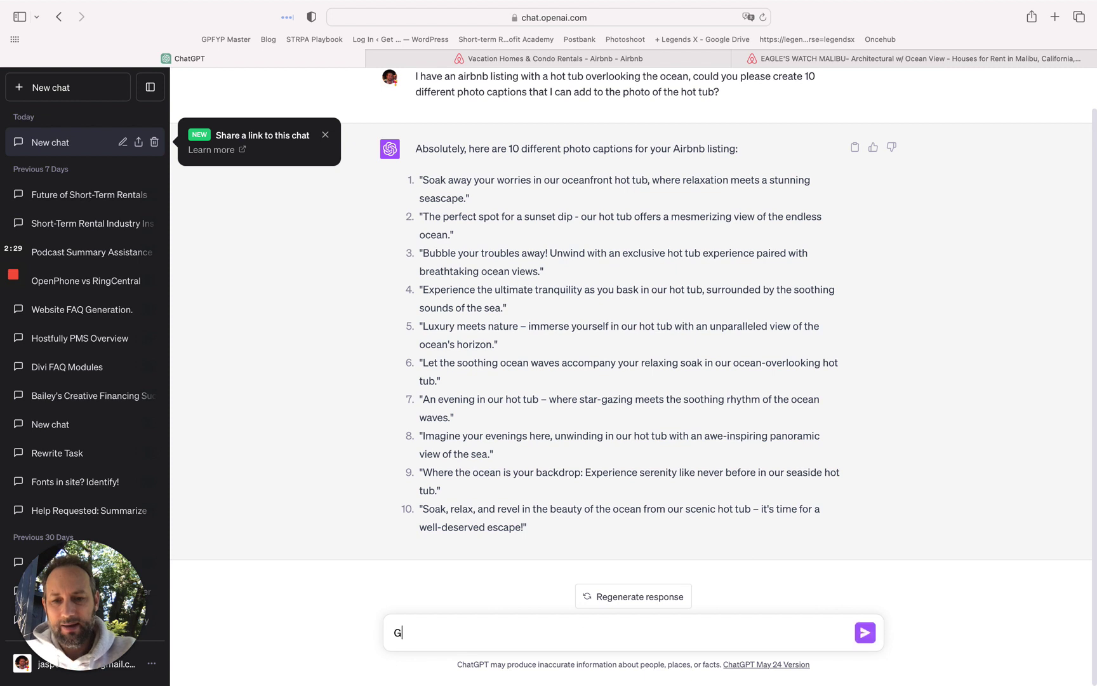
type("reat, could you also add")
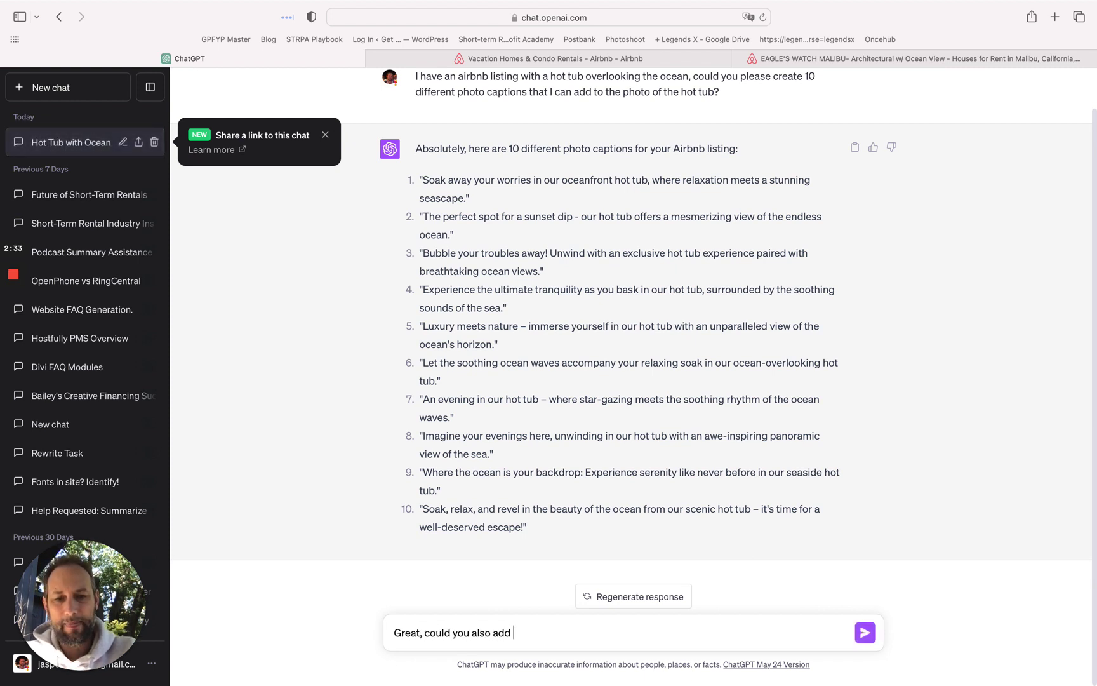
type(" in the")
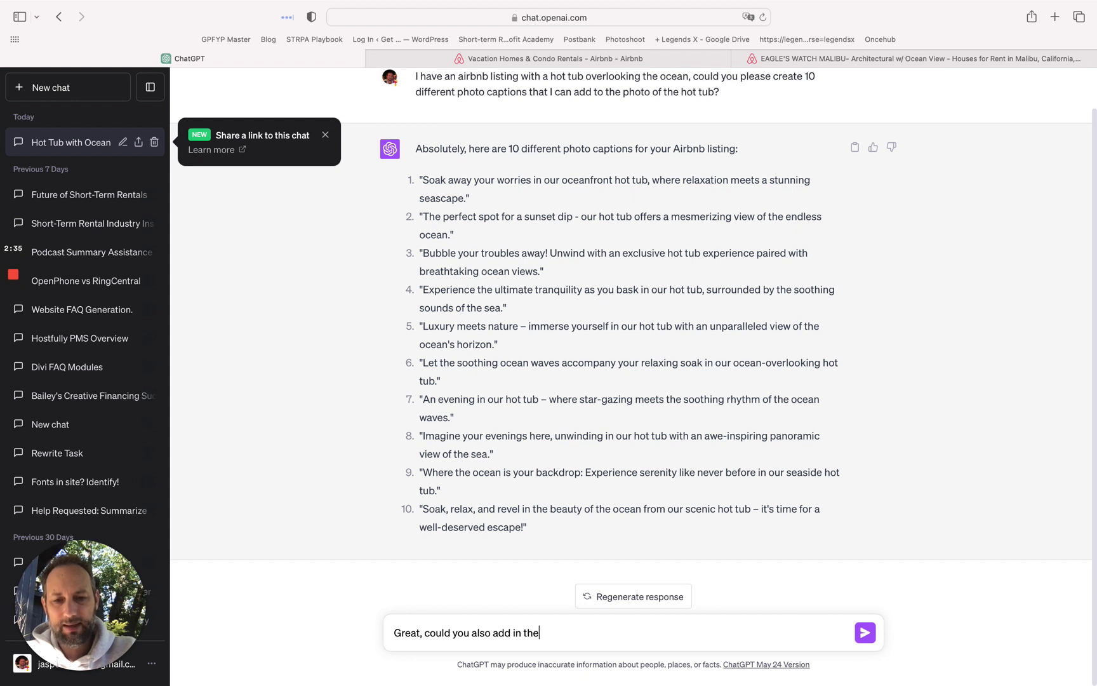
type("e captions that")
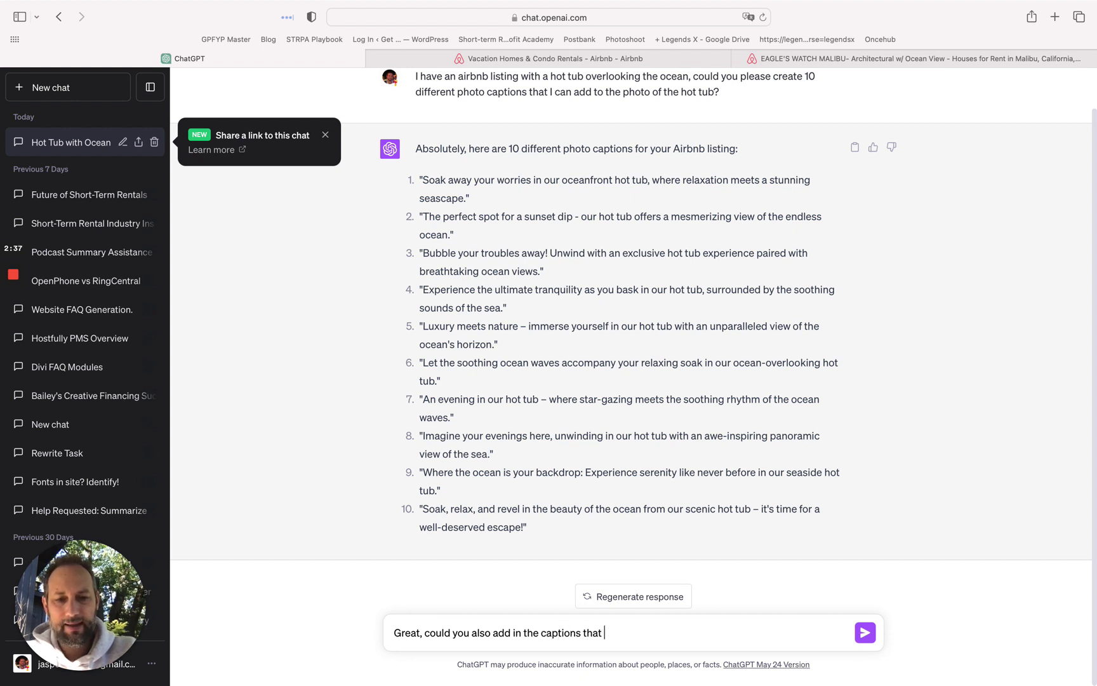
type(" it's a ")
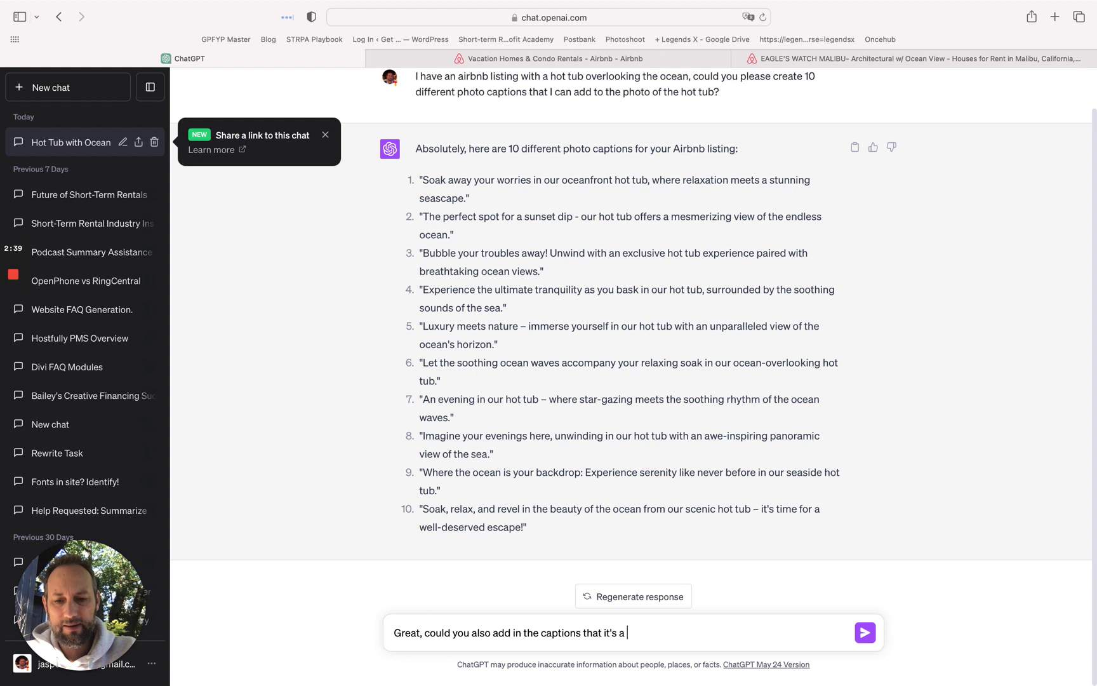
type("4 person hot ")
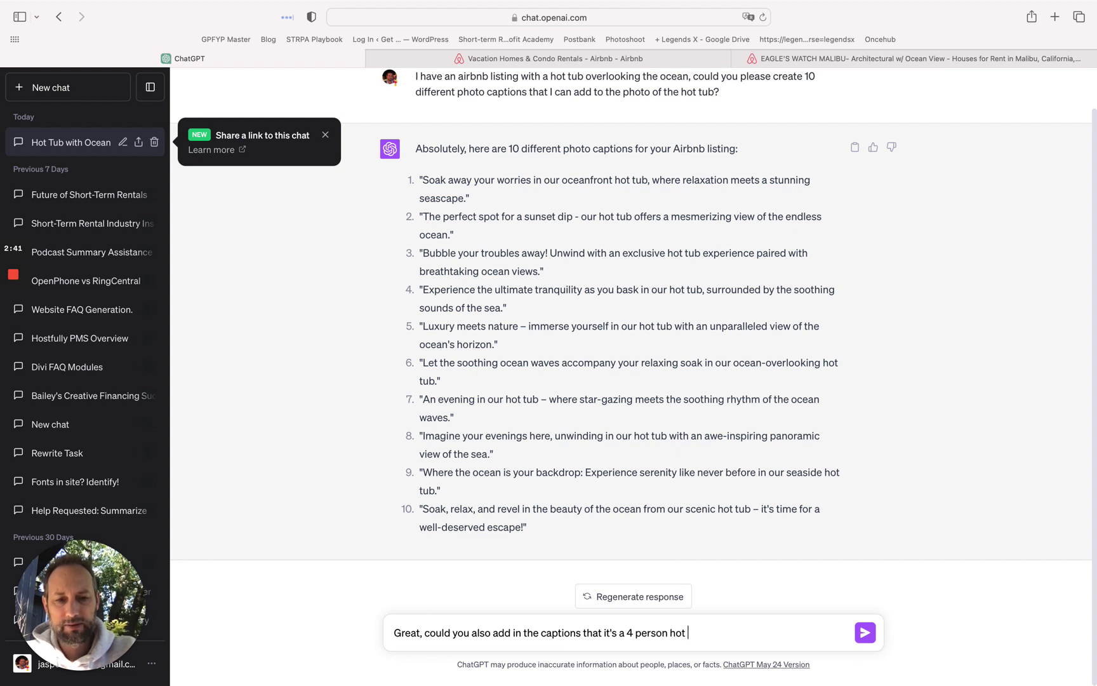
type("tub and there is ")
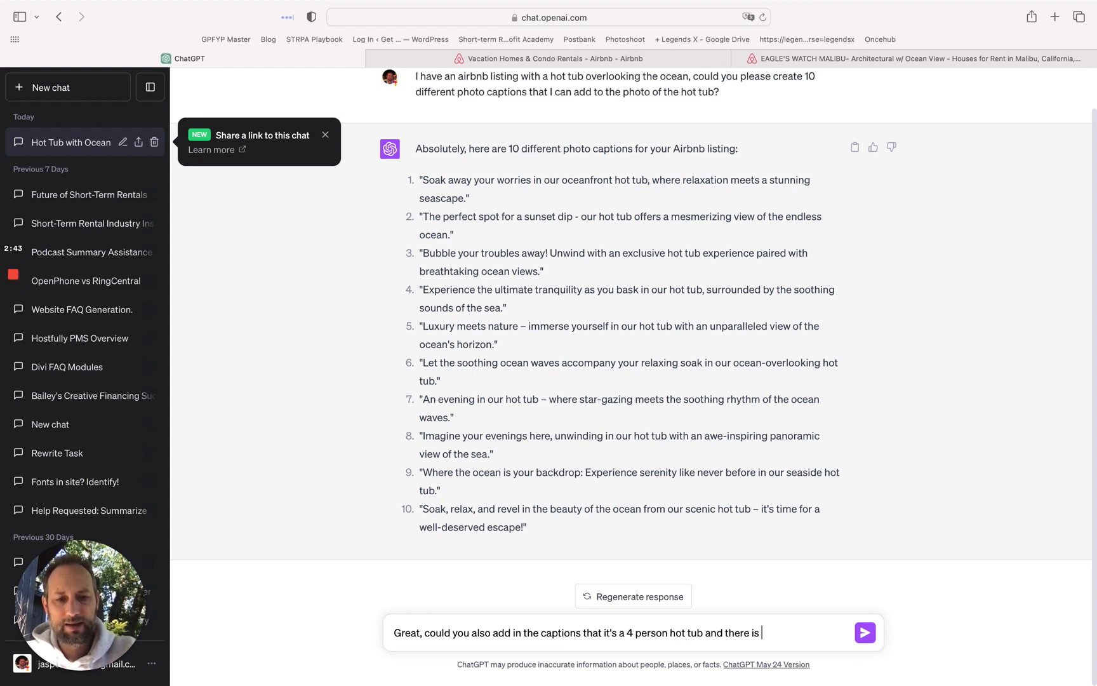
type("no extra cha")
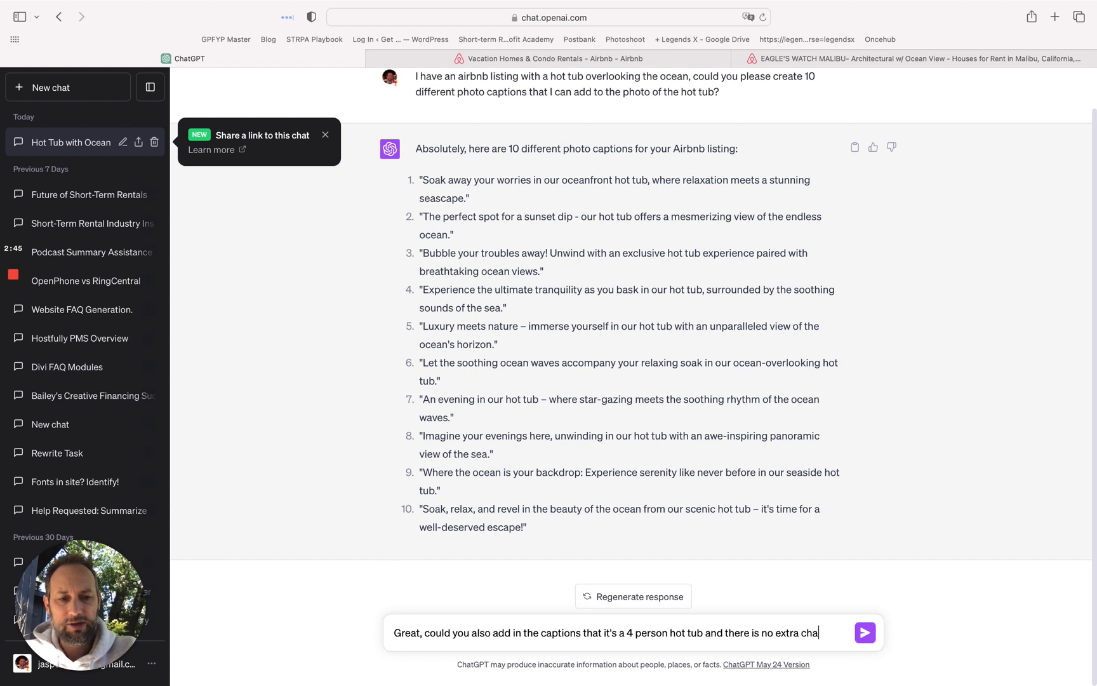
type("rge to use it?")
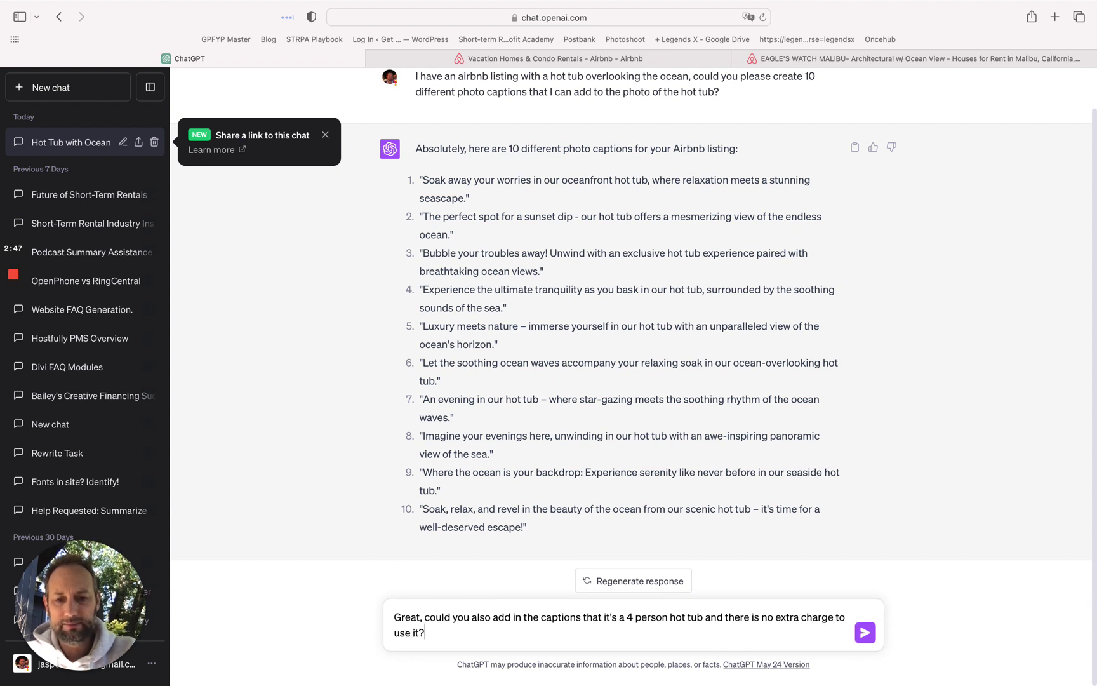
- Send the 4-person, no-extra-charge follow-up to GPT-4
left_click(863, 633)
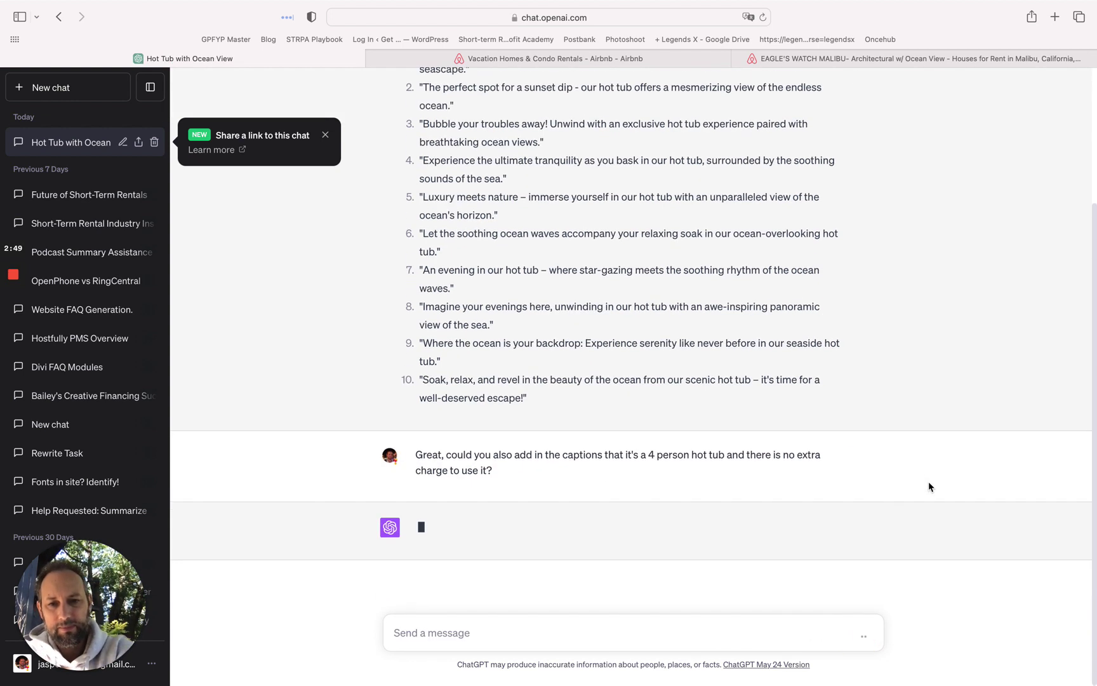